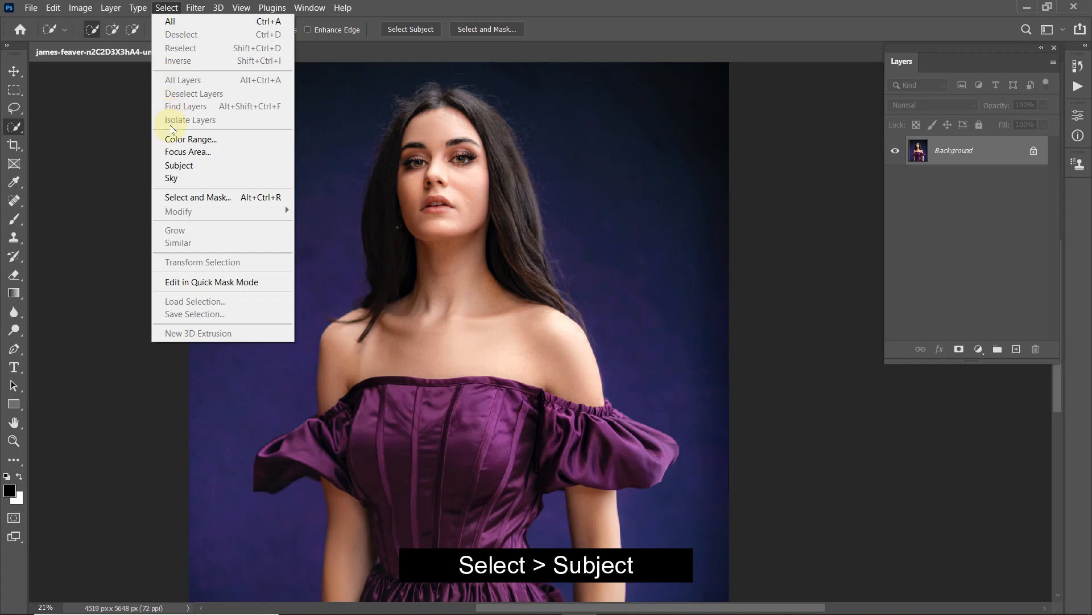
Step: Select the woman as the subject and open the selection in Select and Mask
left_click(177, 164)
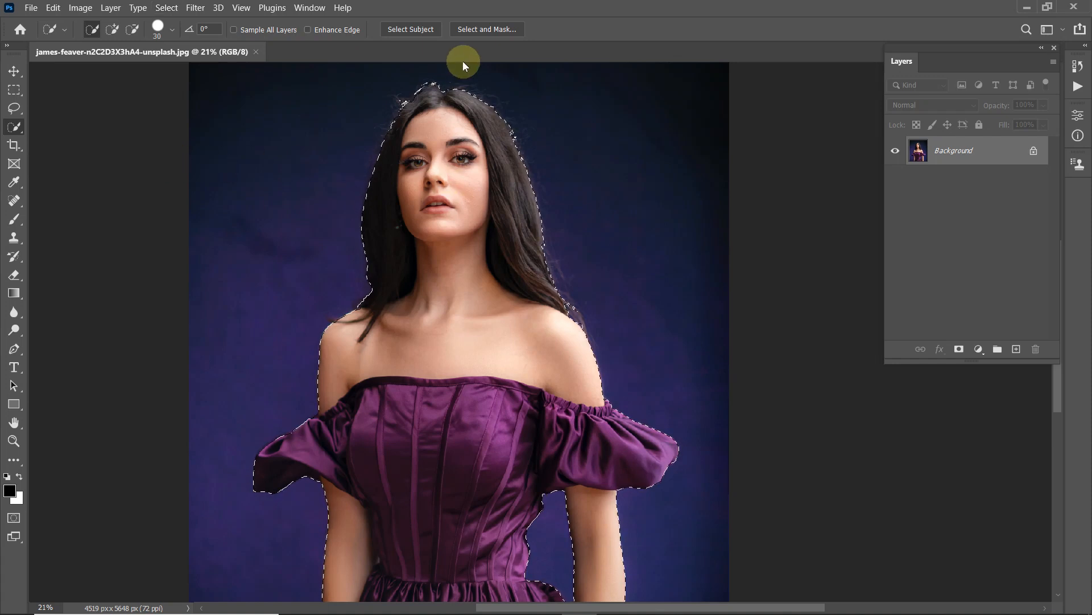
left_click(471, 29)
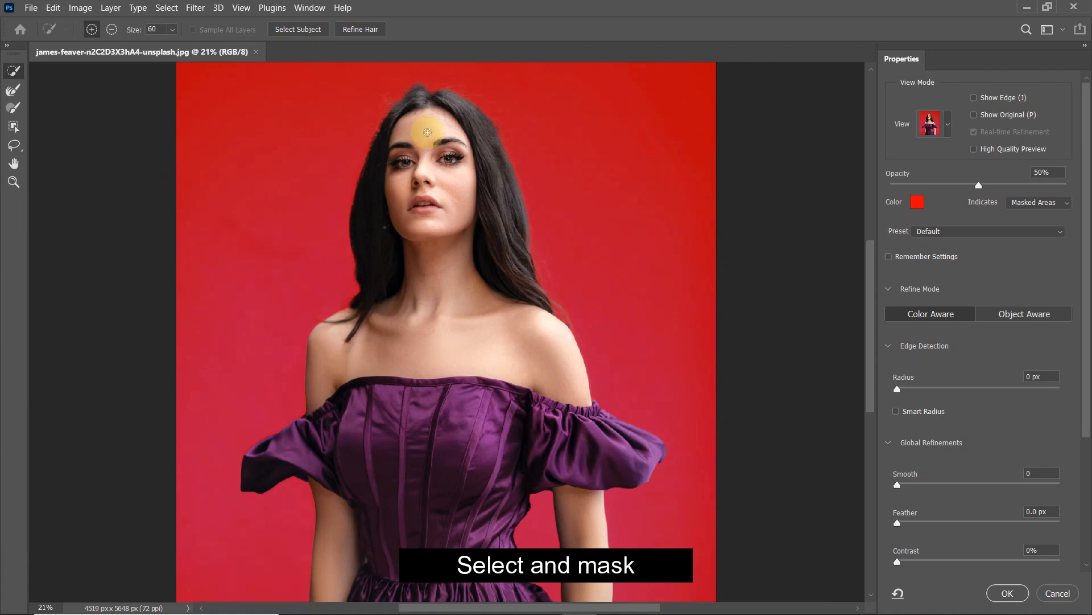
Step: Brush the missing outer hair edges on both sides of the head into the selection and accept the refinement
scroll(427, 132, "up", 6)
left_click_drag(385, 142, 401, 293)
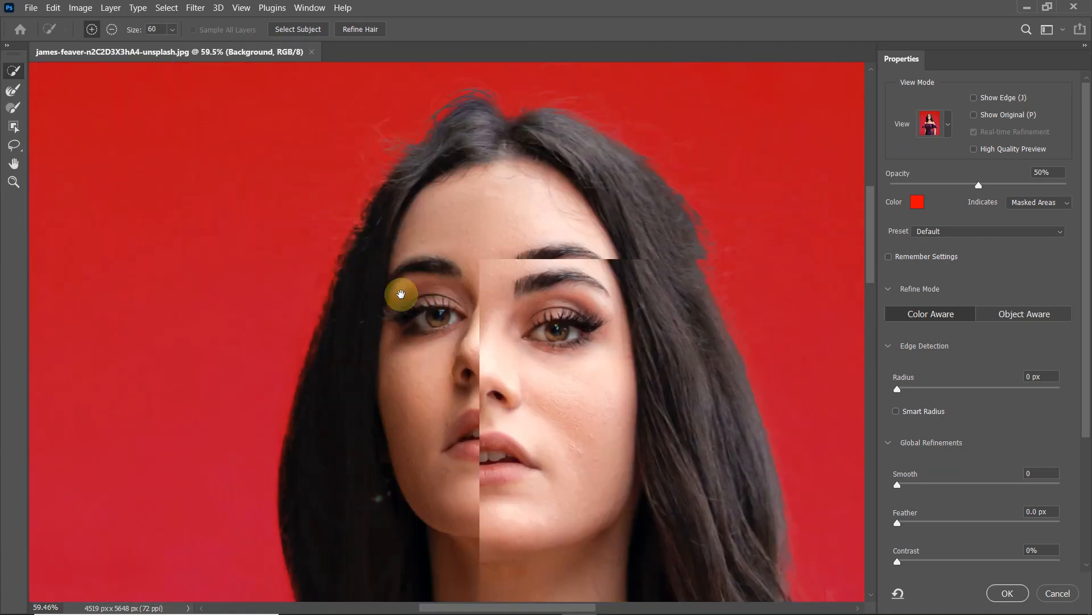
scroll(393, 208, "up", 2)
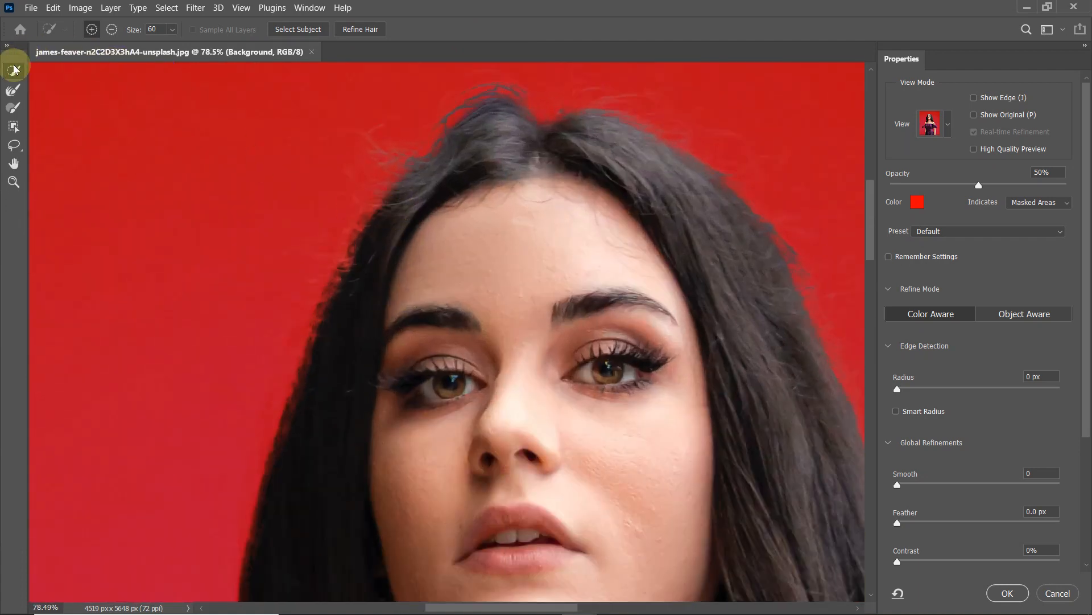
mouse_move(434, 163)
left_mouse_down()
mouse_move(362, 263)
mouse_move(321, 371)
mouse_move(358, 385)
mouse_move(356, 285)
mouse_move(284, 315)
mouse_move(279, 427)
mouse_move(310, 337)
mouse_move(288, 352)
mouse_move(313, 255)
mouse_move(332, 226)
mouse_move(293, 368)
mouse_move(293, 282)
left_mouse_up()
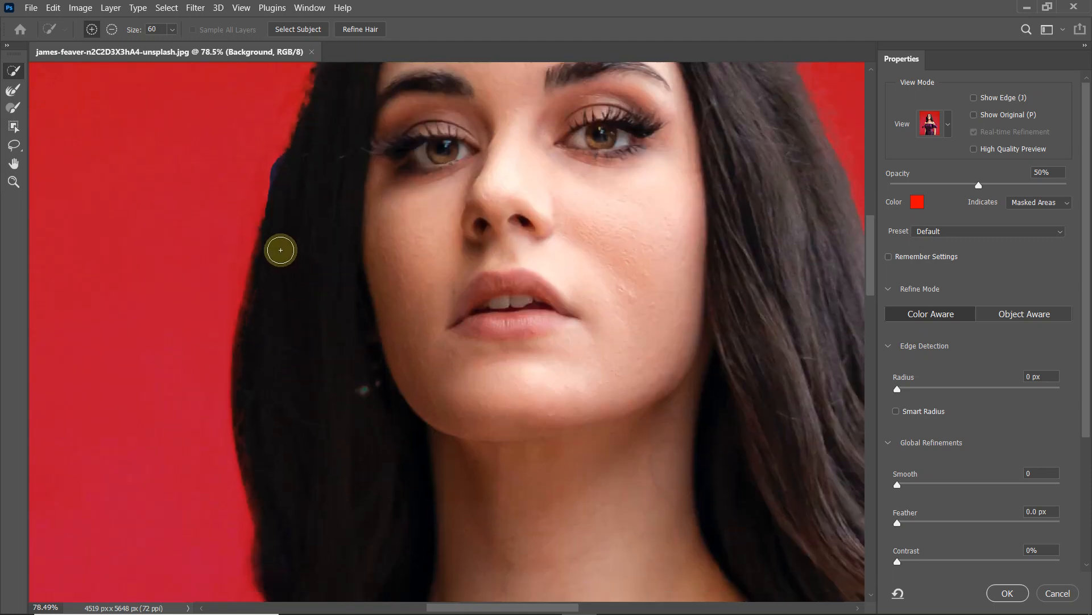
mouse_move(271, 463)
left_mouse_down()
mouse_move(246, 441)
mouse_move(268, 538)
mouse_move(300, 524)
mouse_move(237, 219)
mouse_move(230, 235)
left_mouse_up()
mouse_move(222, 360)
left_mouse_down()
mouse_move(81, 427)
mouse_move(118, 433)
left_mouse_up()
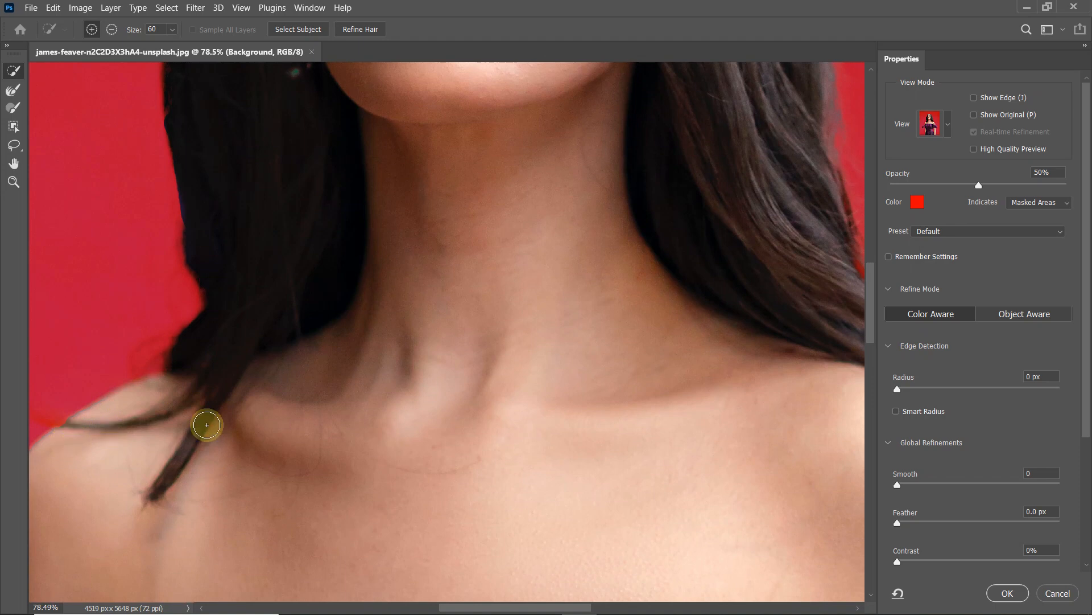
mouse_move(685, 305)
left_mouse_down()
mouse_move(441, 439)
mouse_move(392, 454)
mouse_move(528, 517)
mouse_move(541, 469)
mouse_move(503, 303)
mouse_move(501, 229)
mouse_move(485, 204)
mouse_move(556, 514)
mouse_move(562, 612)
left_mouse_up()
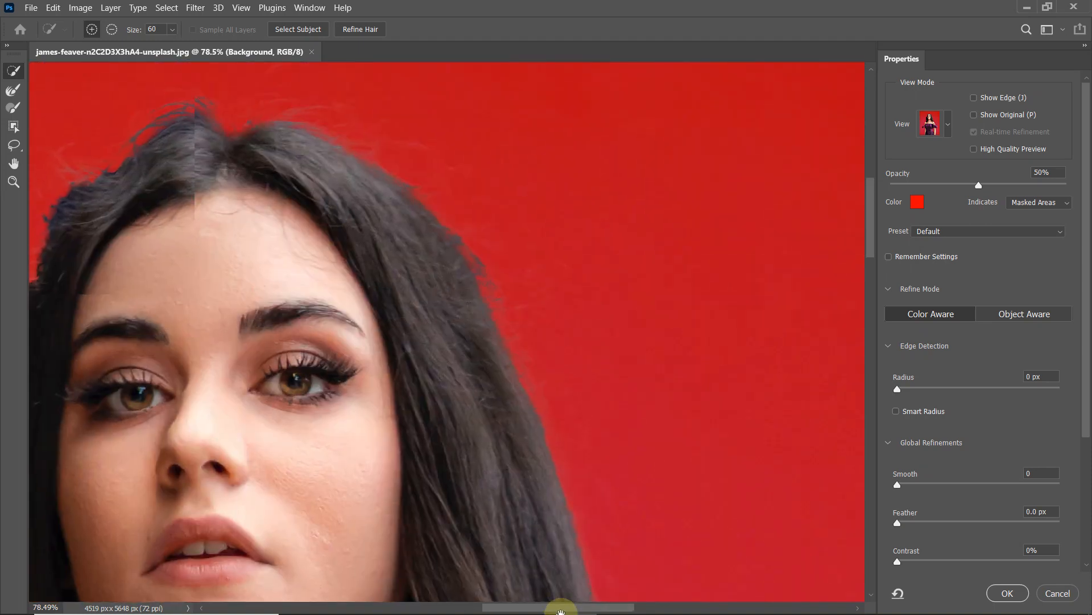
mouse_move(536, 516)
left_mouse_down()
mouse_move(527, 454)
mouse_move(455, 257)
mouse_move(350, 165)
mouse_move(260, 138)
left_mouse_up()
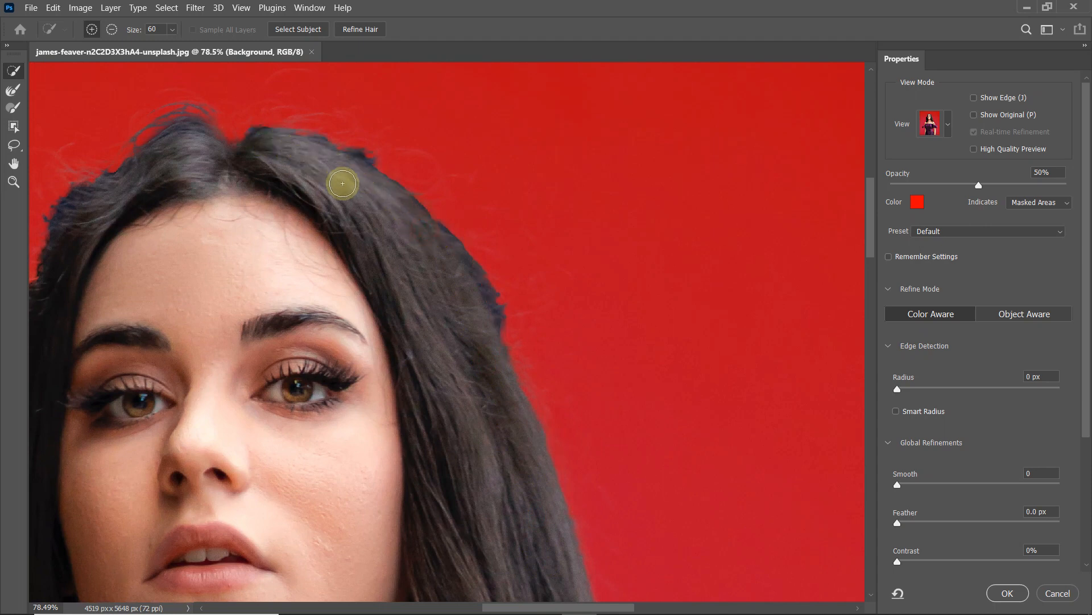
scroll(331, 173, "down", 2)
scroll(280, 175, "down", 2)
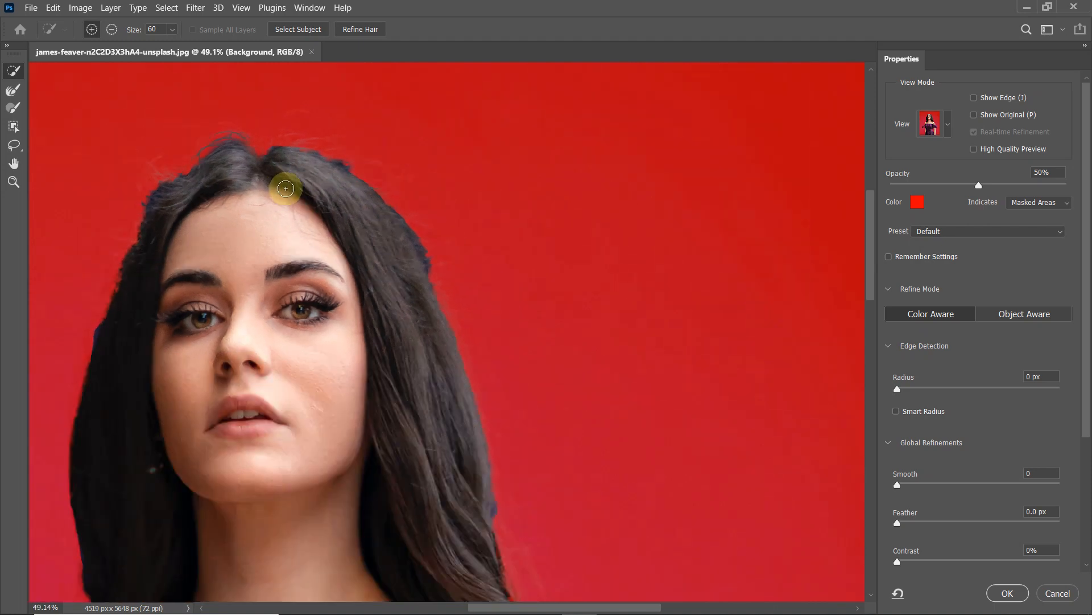
left_click(1006, 592)
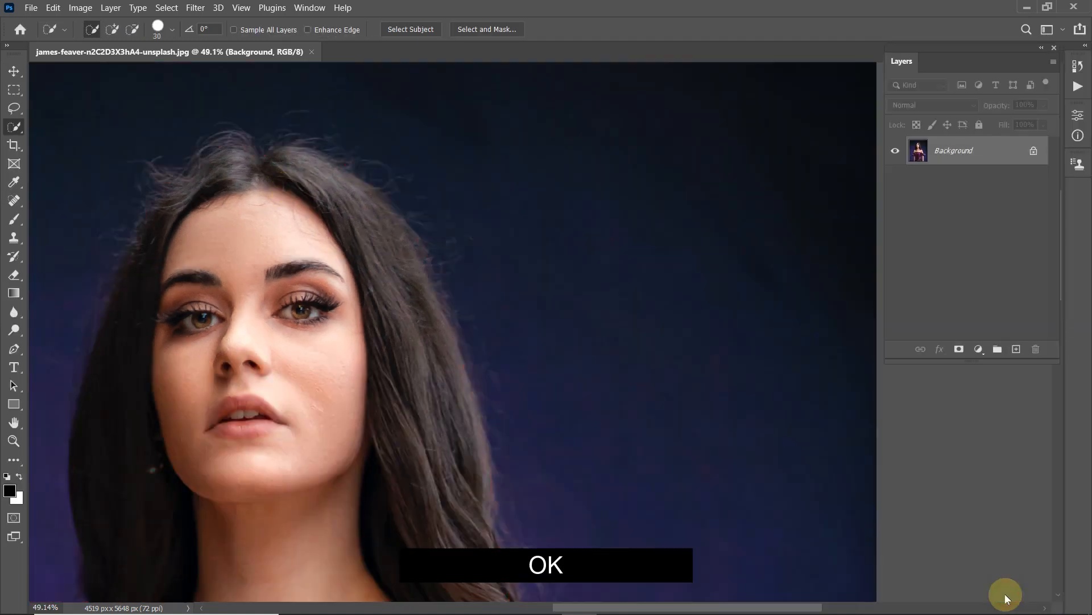
Step: Add a layer mask from the refined selection to the Background layer
scroll(578, 309, "down", 6)
left_click_drag(566, 378, 477, 219)
scroll(479, 221, "down", 3)
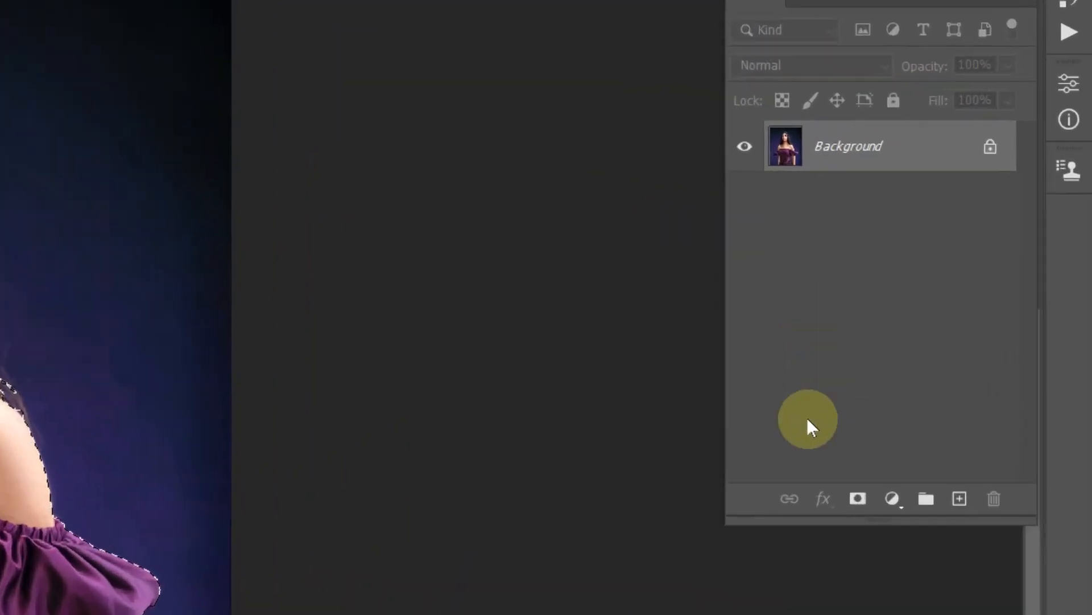
left_click(858, 498)
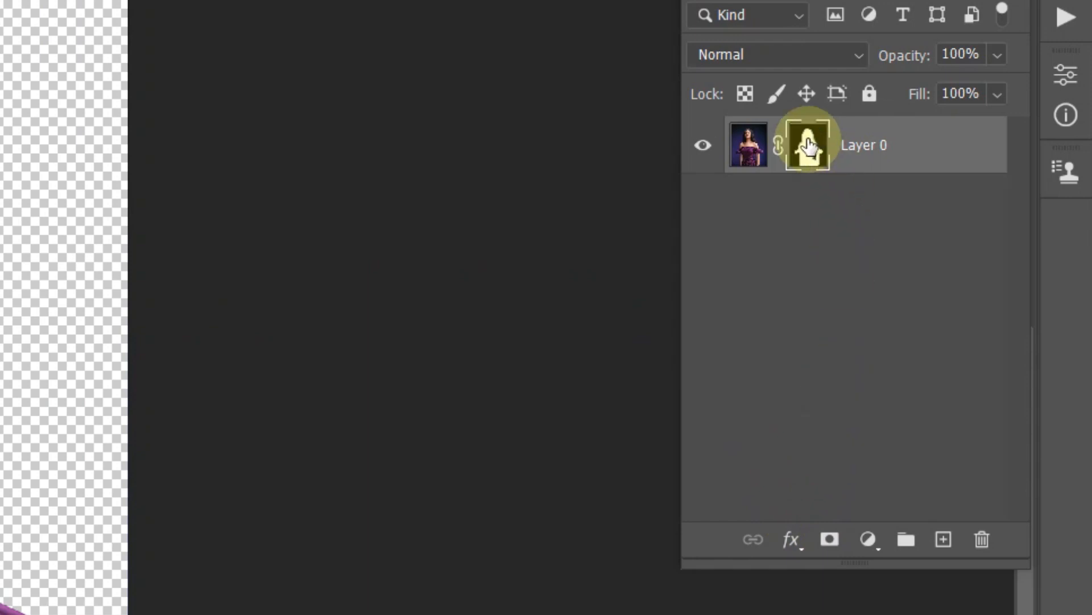
Step: Duplicate the masked Layer 0 and apply the duplicate's mask permanently to its pixels
left_click_drag(744, 141, 947, 529)
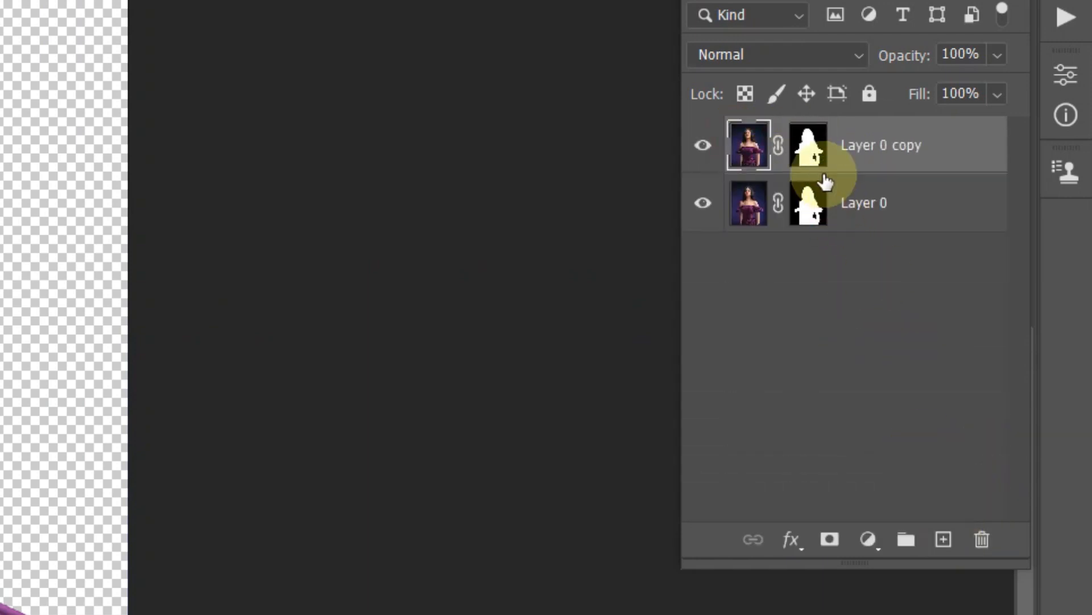
left_click(818, 151)
left_click_drag(818, 151, 987, 540)
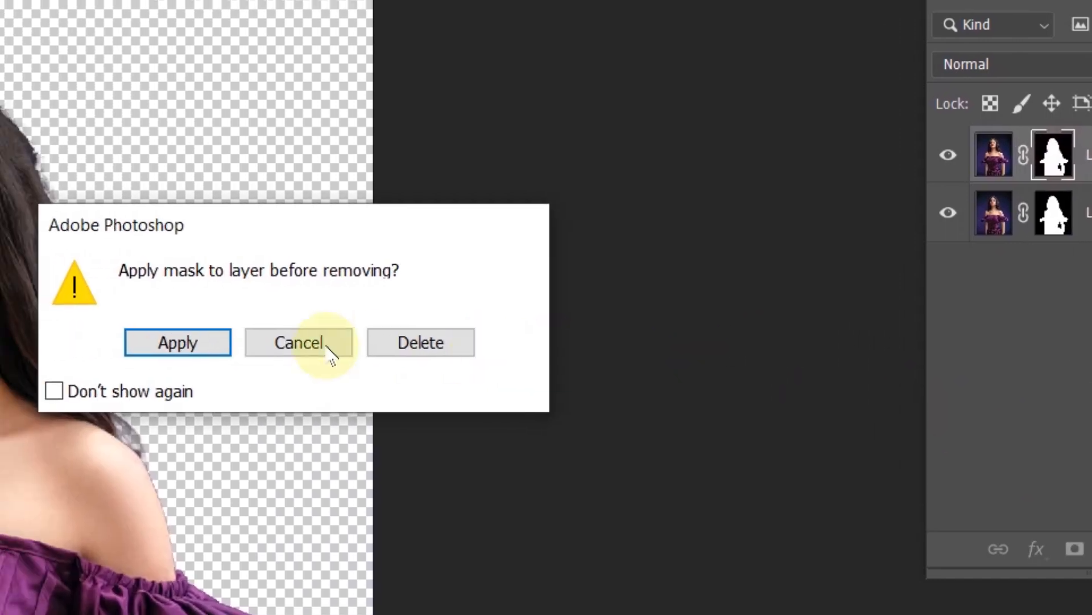
left_click(239, 348)
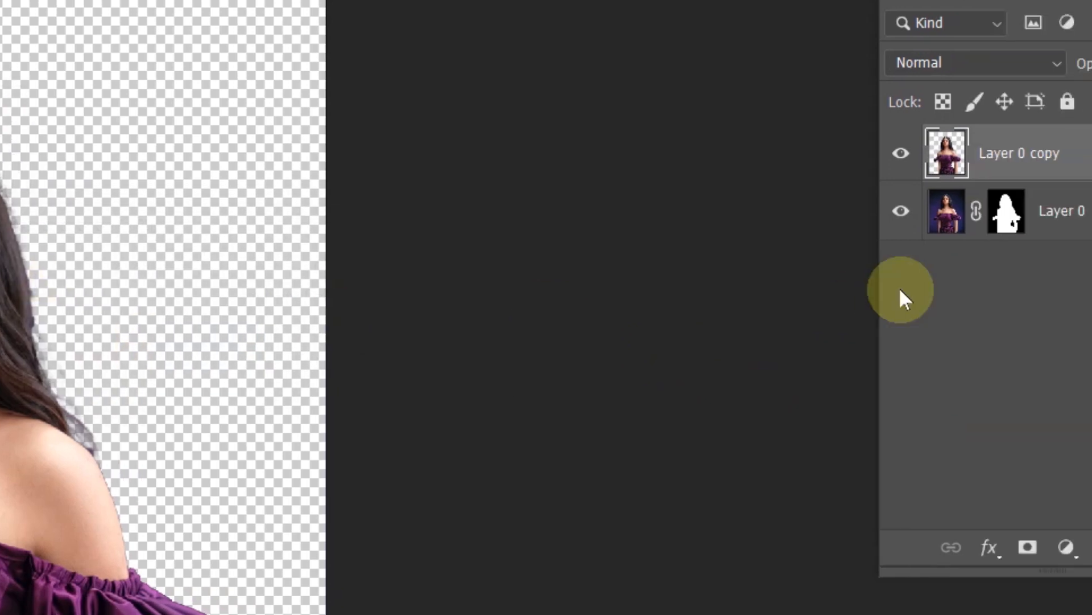
Step: Add a Channel Mixer adjustment above Layer 0 copy and clip it to that layer
left_click(810, 149)
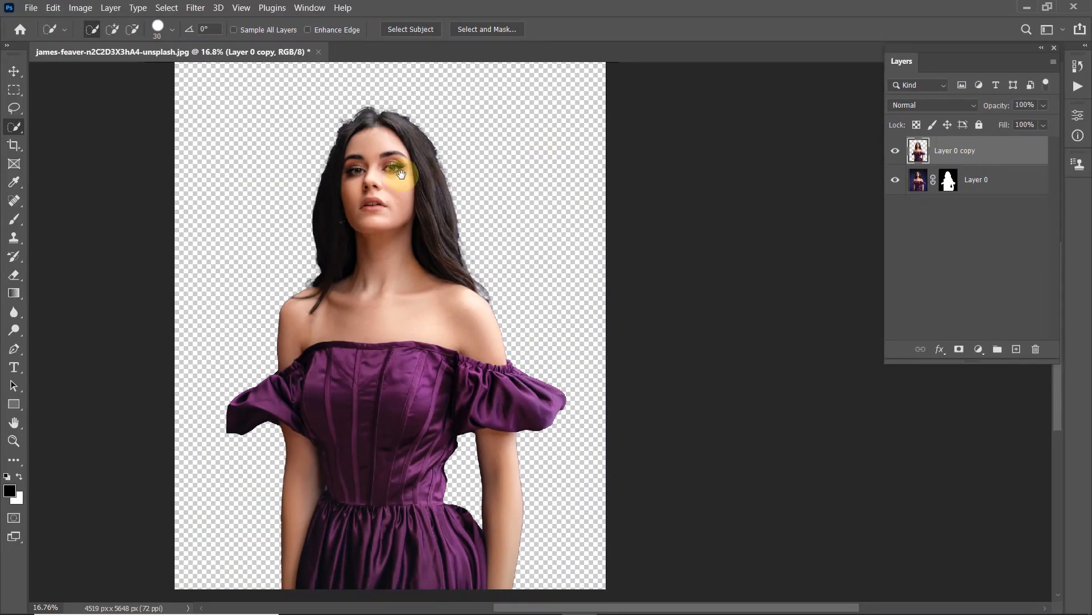
left_click_drag(402, 174, 424, 188)
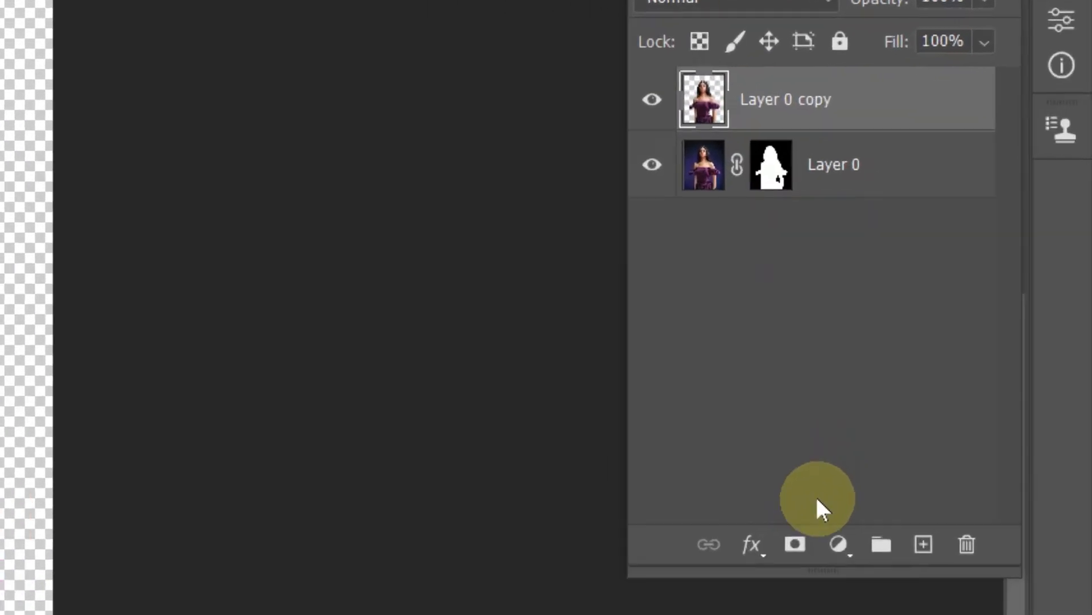
left_click(977, 348)
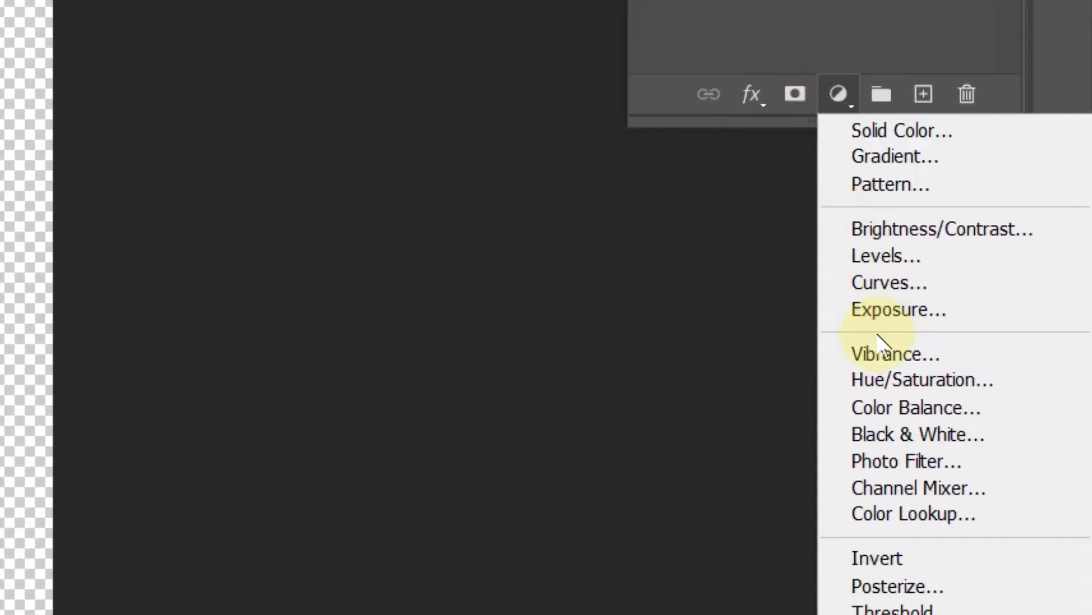
left_click(878, 487)
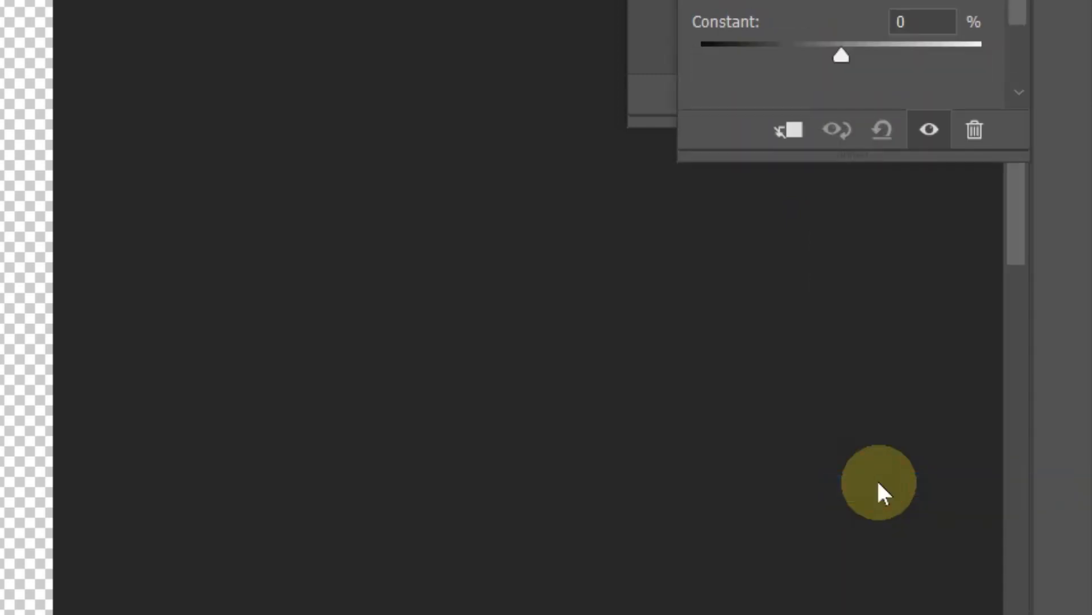
left_click(793, 387)
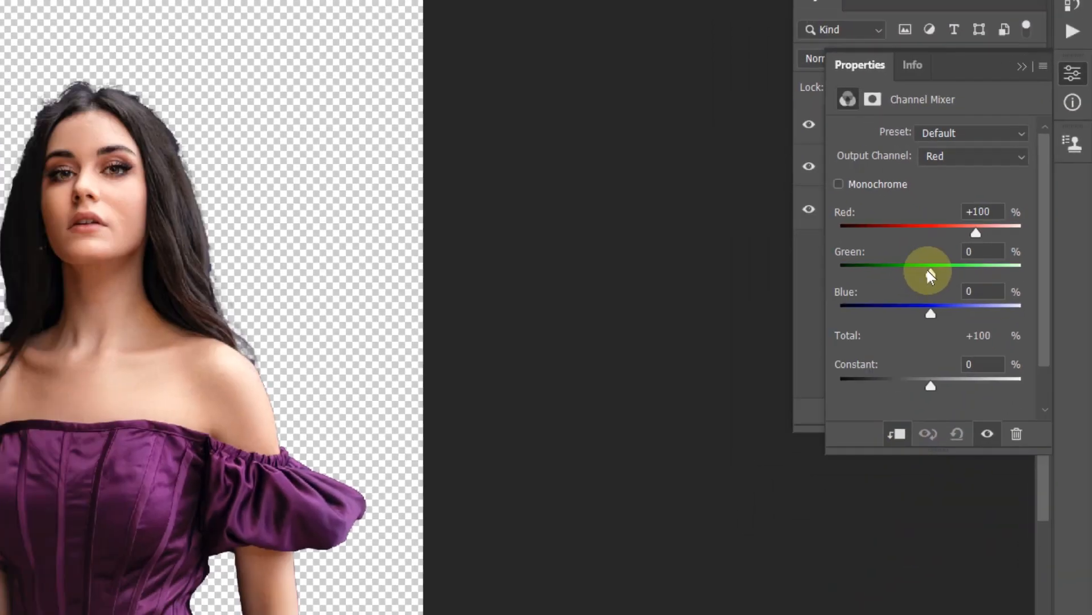
Step: Set Green to -125% for the Channel Mixer's Red output channel and close its properties
left_click_drag(841, 308, 833, 306)
left_click_drag(976, 252, 943, 249)
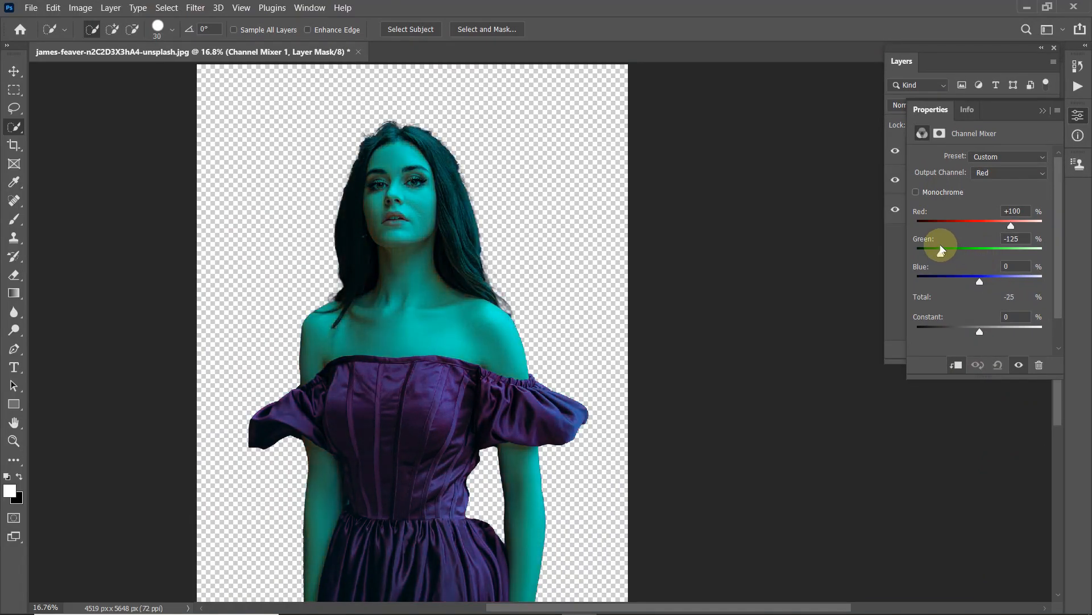
left_click(1039, 111)
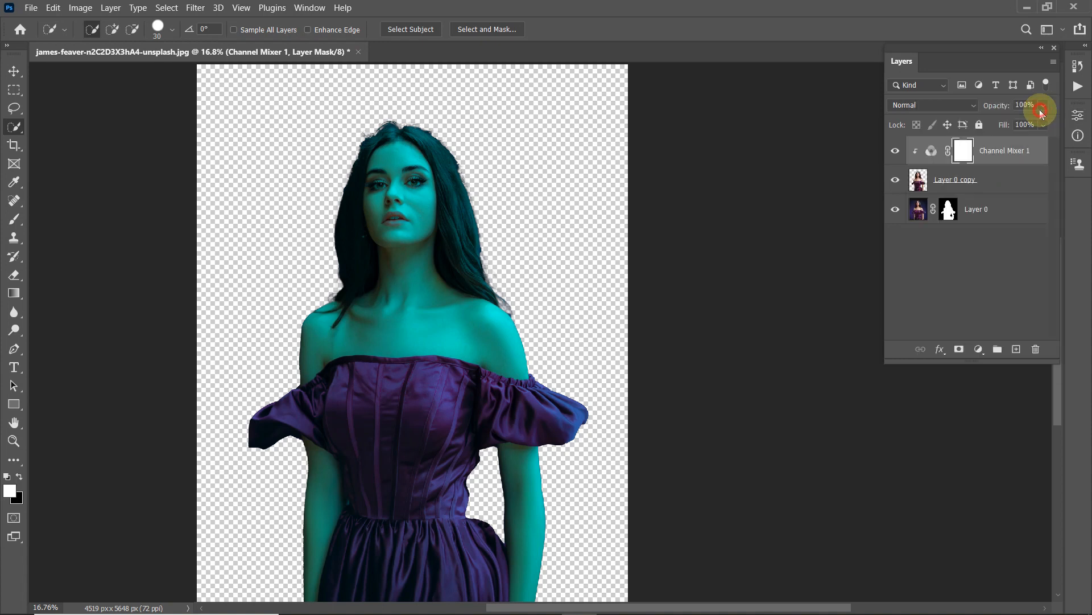
Step: Open Layer 0 copy in the Liquify filter
left_click(949, 181)
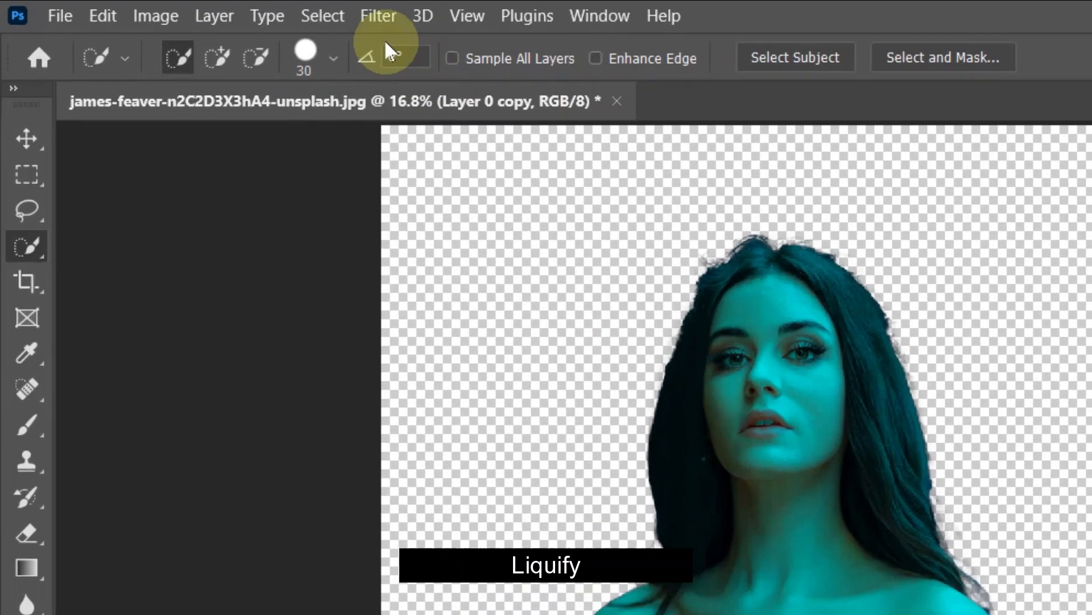
left_click(195, 8)
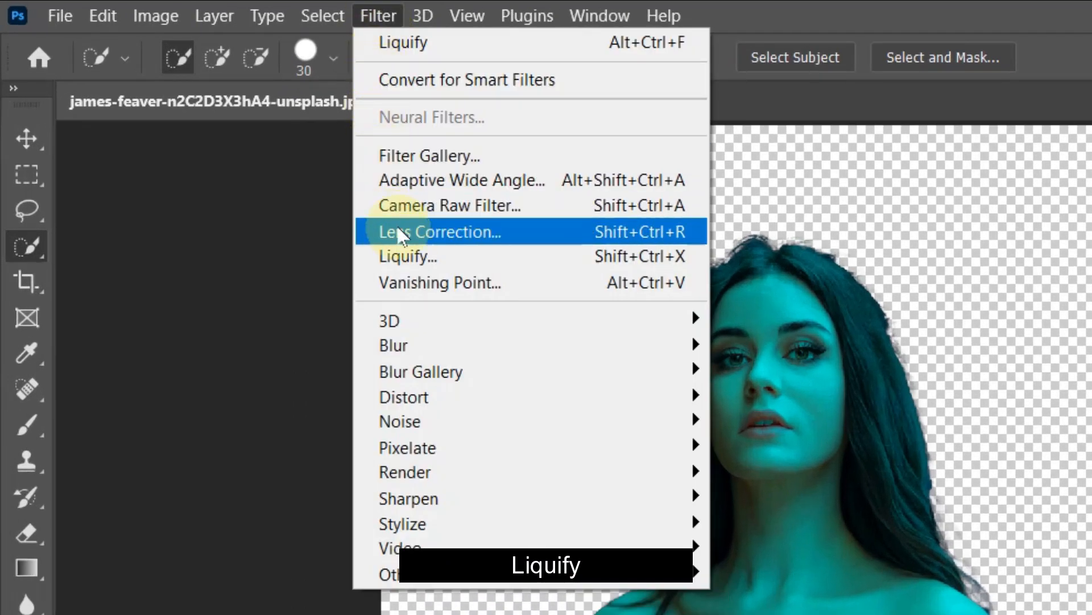
left_click(406, 257)
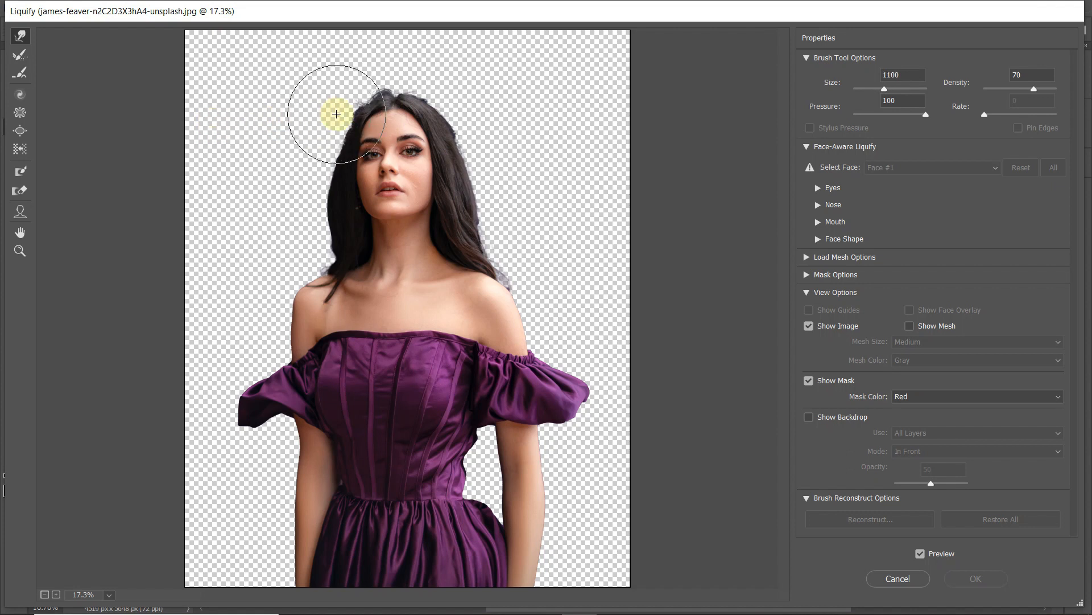
Step: Enlarge the Forward Warp brush to 1500 and push the head into a thin curved band around an open face area
key("bracketright")
key("bracketright")
key("bracketright")
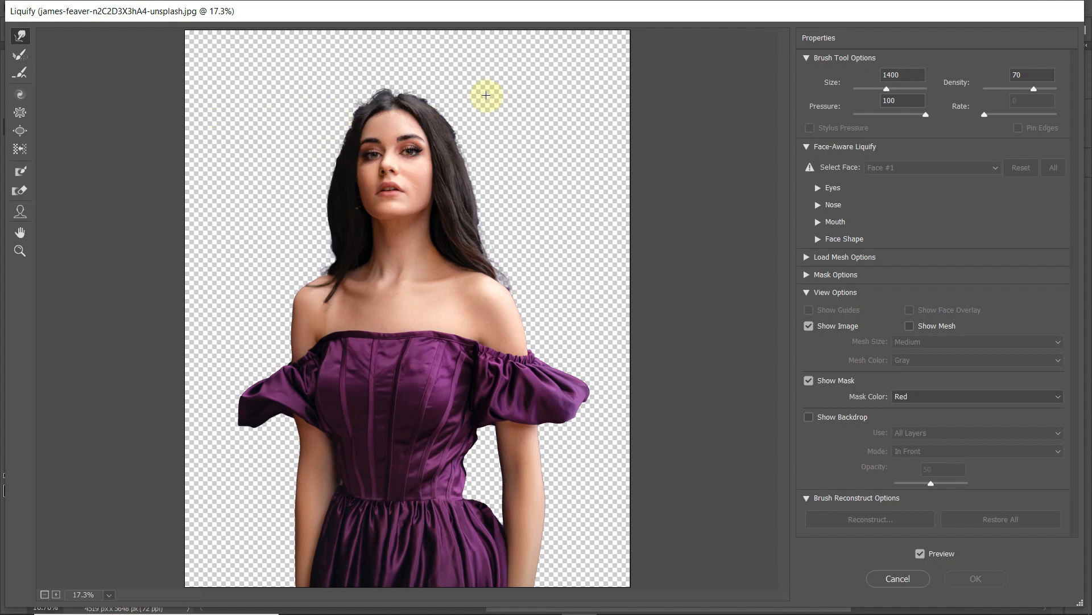
mouse_move(481, 122)
left_mouse_down()
mouse_move(434, 122)
mouse_move(363, 180)
mouse_move(415, 151)
mouse_move(385, 165)
mouse_move(414, 164)
mouse_move(383, 170)
mouse_move(369, 189)
mouse_move(374, 164)
mouse_move(356, 171)
mouse_move(383, 151)
mouse_move(368, 153)
mouse_move(376, 163)
mouse_move(361, 180)
mouse_move(387, 181)
mouse_move(398, 203)
left_mouse_up()
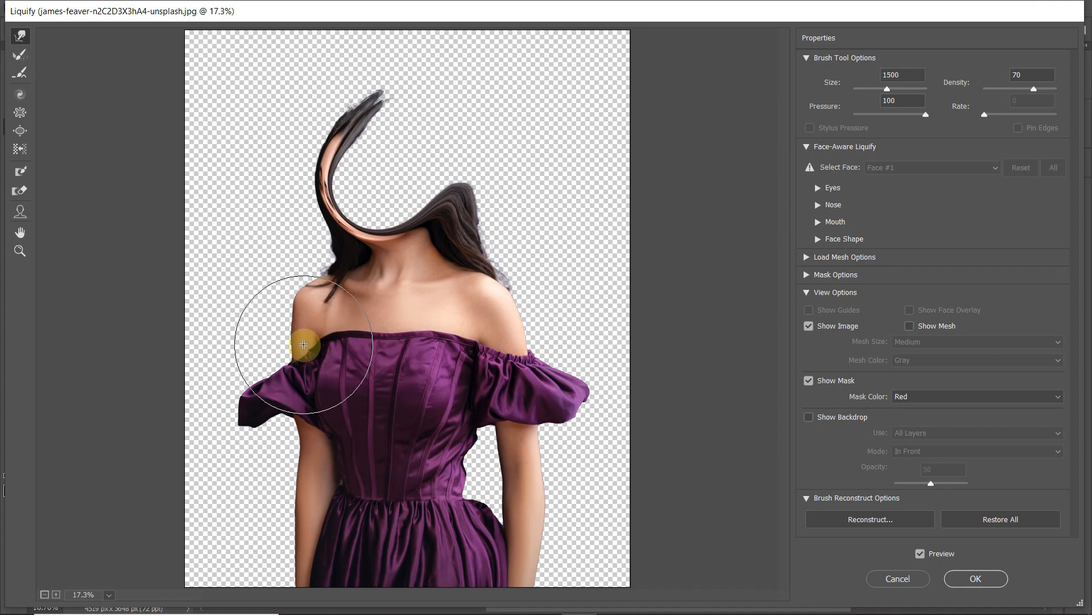
Step: Reduce the warp brush to 500 and push a curved gap across the chest from the left shoulder to the right arm
key("bracketleft")
key("bracketleft")
key("bracketleft")
key("bracketleft")
key("bracketleft")
mouse_move(269, 343)
left_mouse_down()
mouse_move(438, 339)
mouse_move(404, 341)
mouse_move(437, 344)
left_mouse_up()
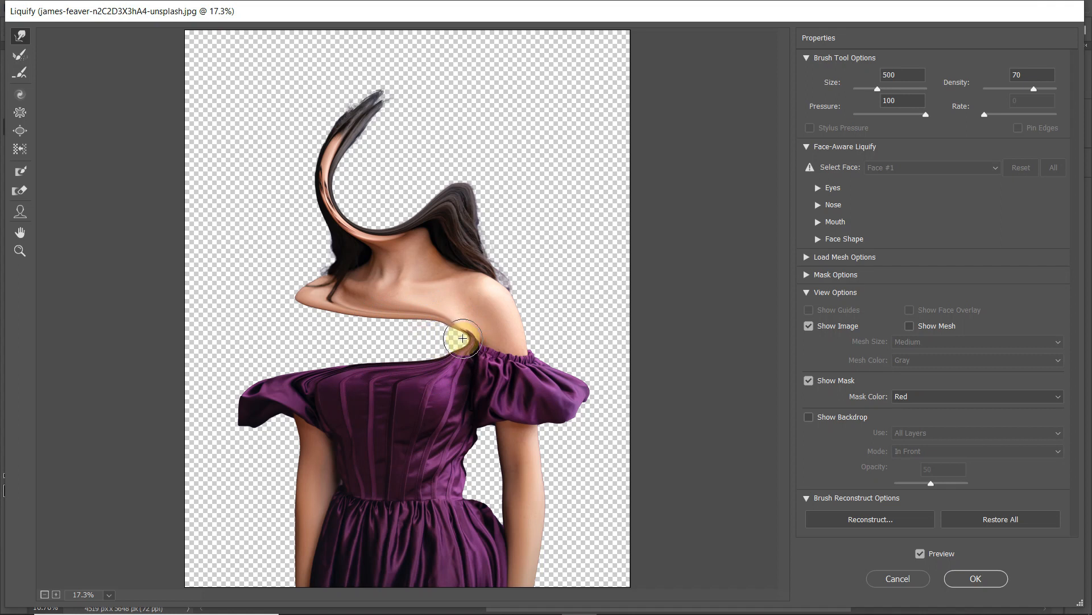
mouse_move(450, 339)
left_mouse_down()
mouse_move(497, 340)
mouse_move(490, 335)
left_mouse_up()
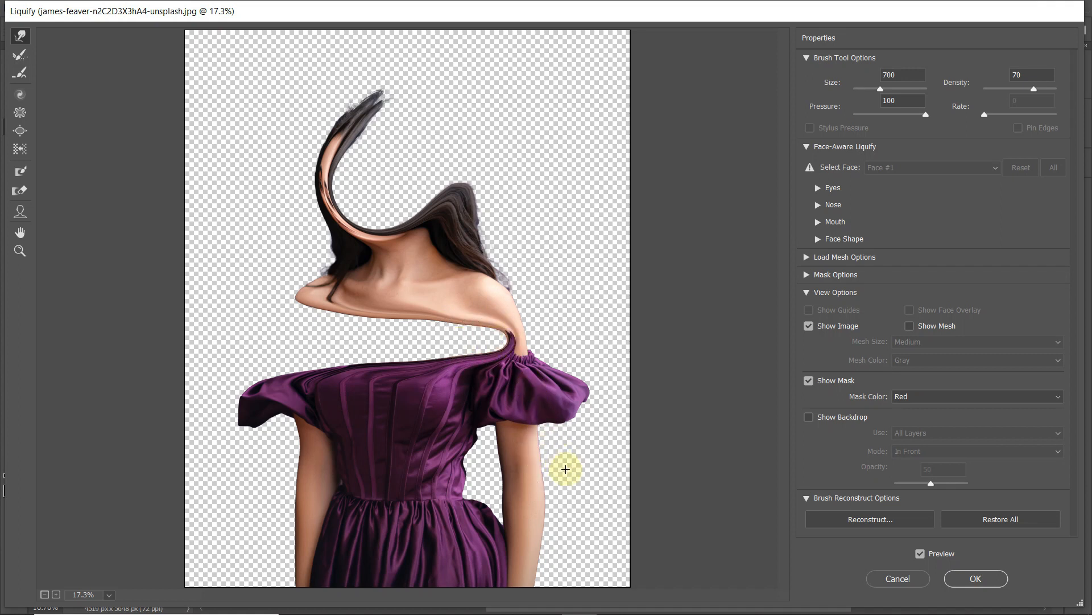
Step: With a 700 warp brush, push a gap across the waist from the right forearm leftward and apply the Liquify changes
left_click_drag(573, 477, 403, 480)
left_click_drag(471, 481, 343, 487)
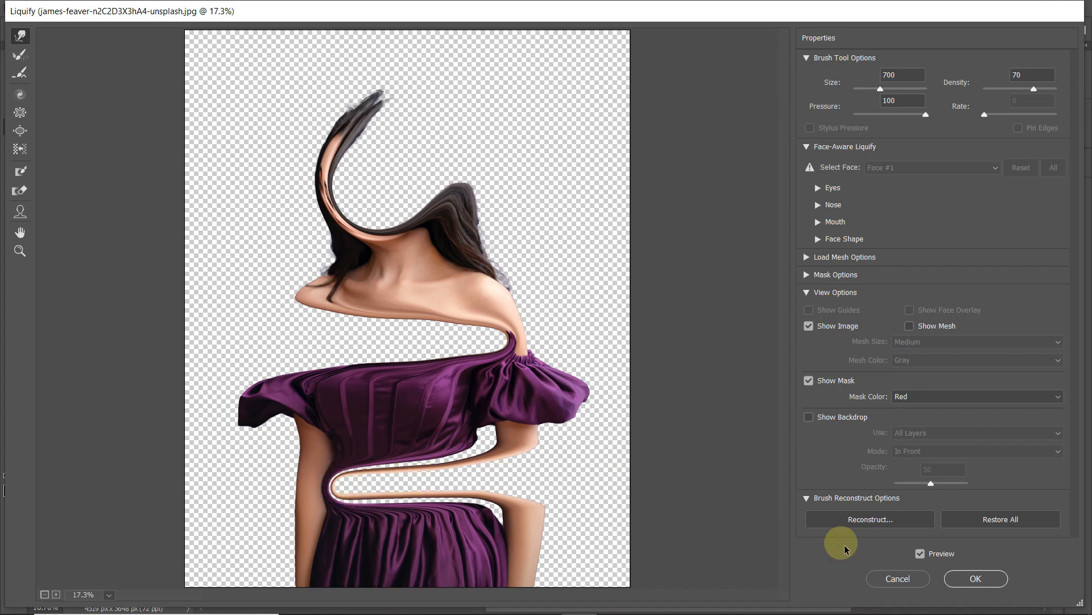
left_click(968, 579)
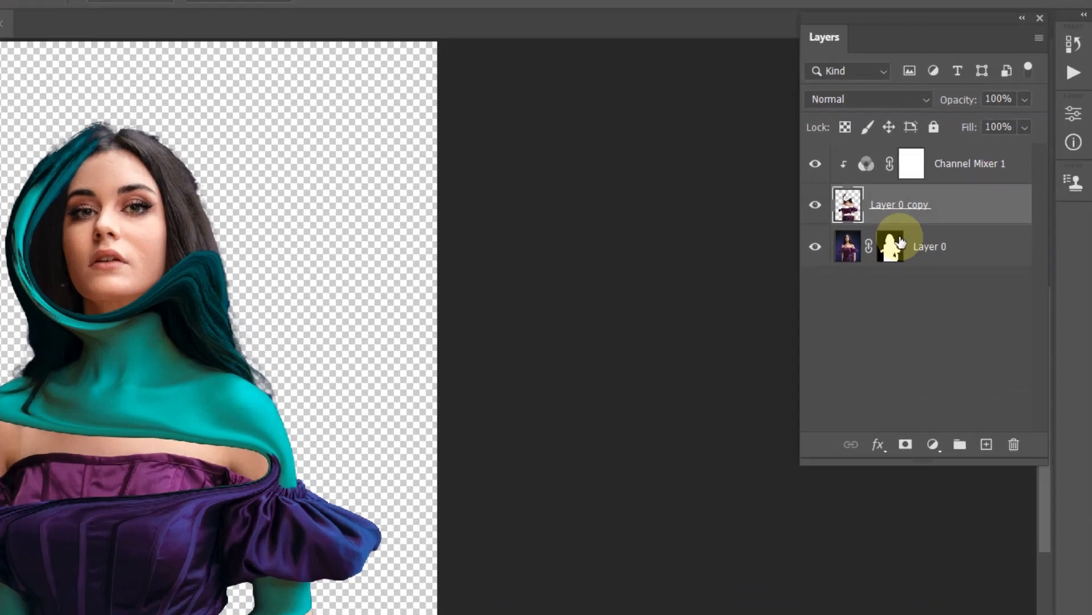
Step: Delete the layer mask of Layer 0 without applying it, restoring the full original photo underneath
left_click_drag(952, 209, 953, 208)
left_click_drag(830, 287, 989, 556)
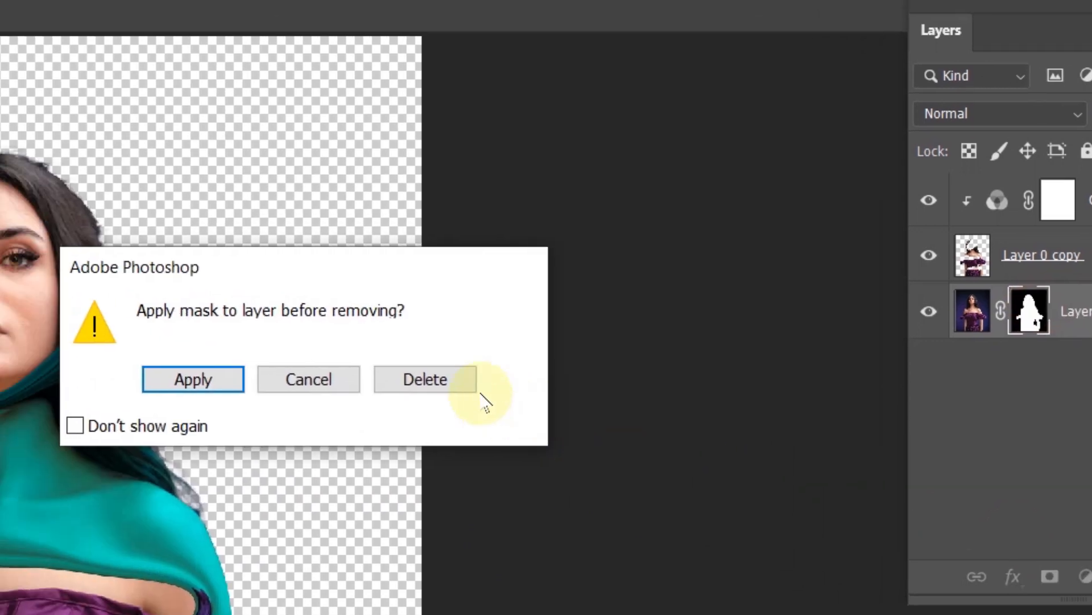
left_click(256, 364)
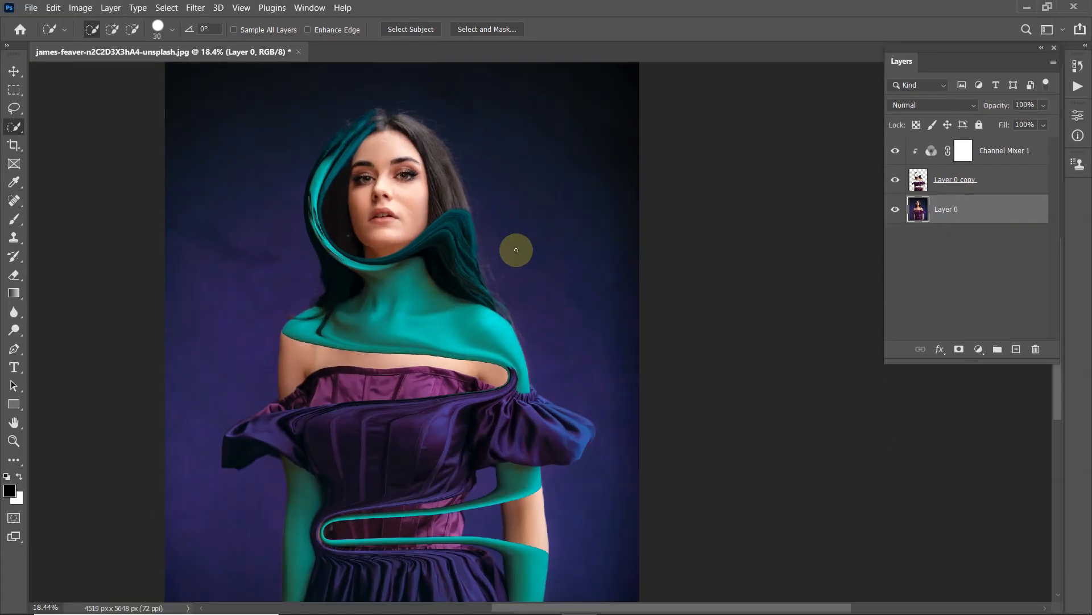
scroll(515, 251, "down", 2)
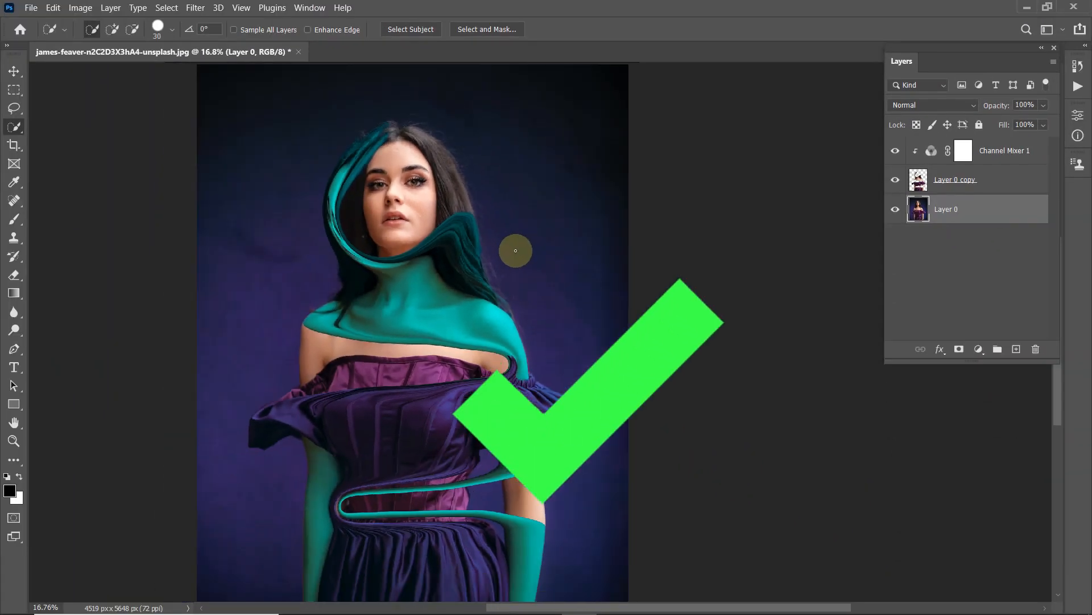